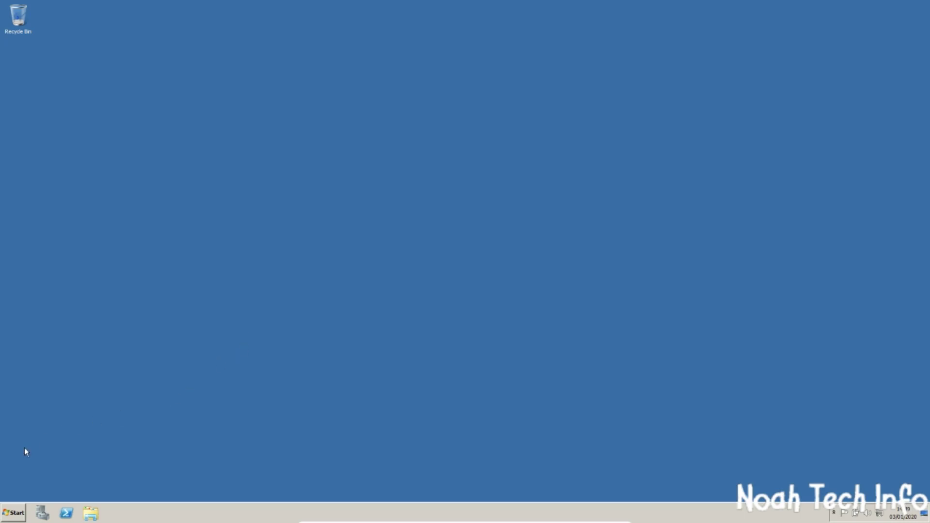
Open Server Manager briefly, then hide it to reveal the desktop
{"action": "left_click", "coordinate": [42, 513]}
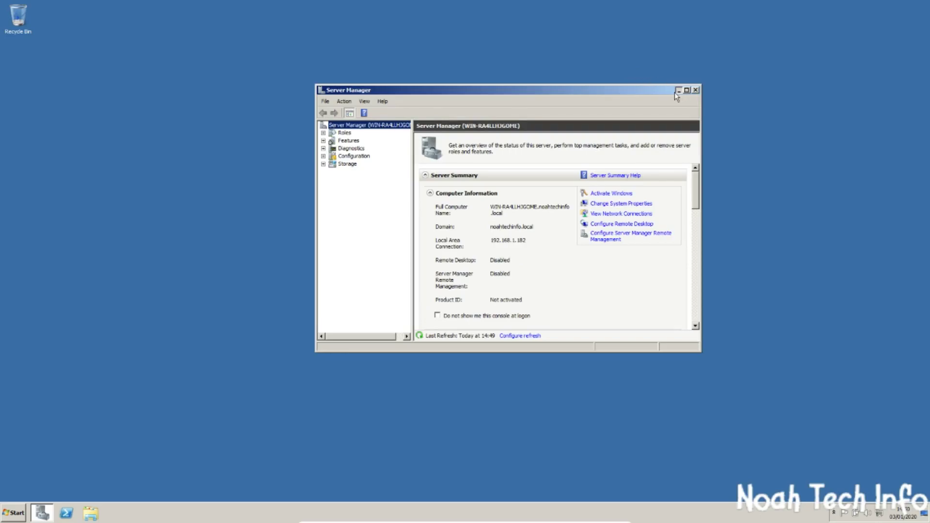
{"action": "left_click", "coordinate": [679, 91]}
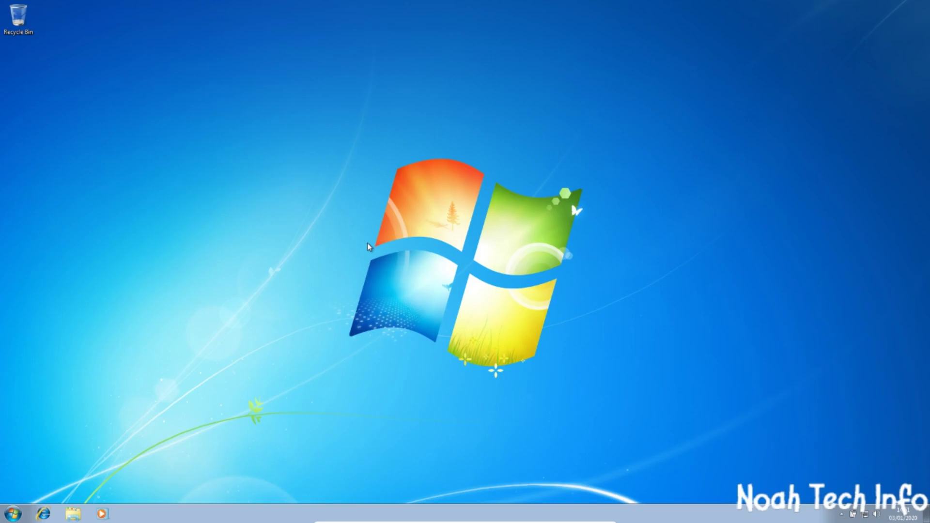
Open the Computer's System properties and start changing its computer name and domain settings
{"action": "left_click", "coordinate": [13, 514]}
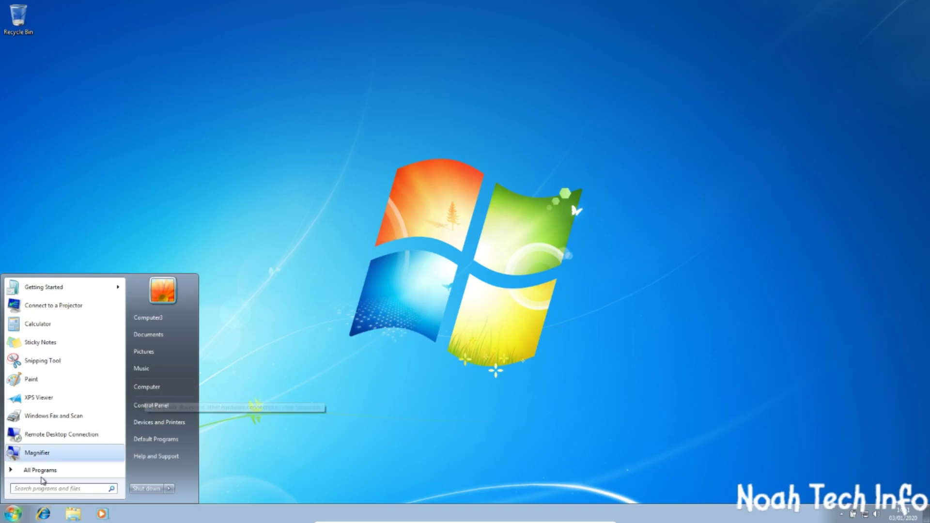
{"action": "right_click", "coordinate": [141, 387]}
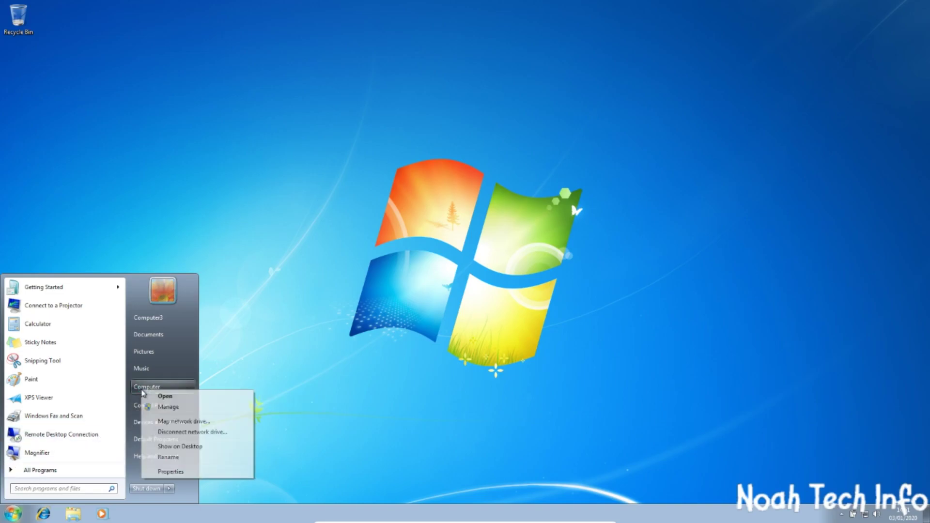
{"action": "left_click", "coordinate": [164, 471]}
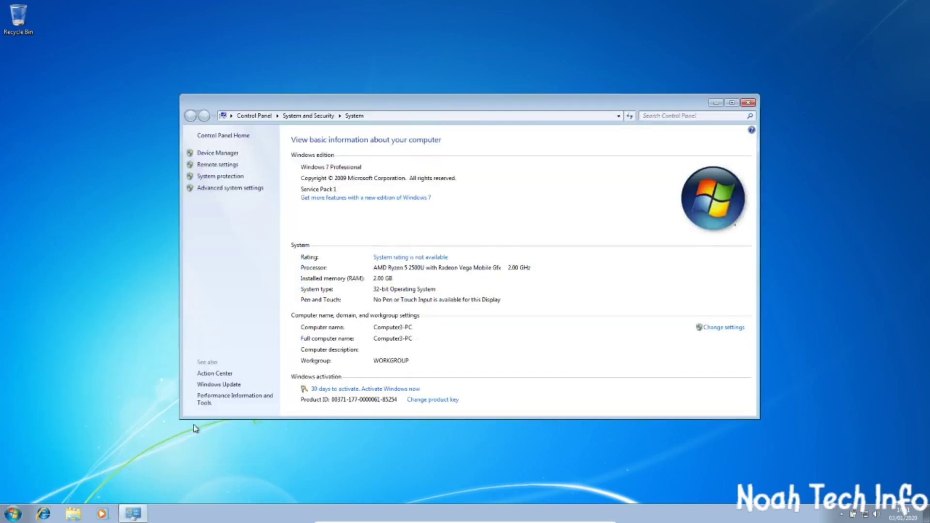
{"action": "left_click", "coordinate": [721, 328]}
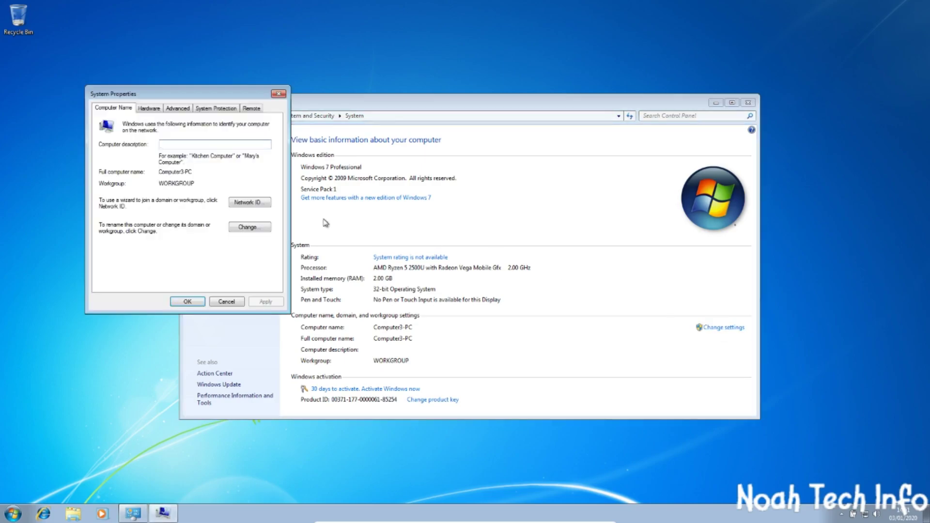
{"action": "left_click", "coordinate": [247, 228]}
Make the computer a Domain member of noahtechinfo.local and submit the request
{"action": "left_click", "coordinate": [116, 222]}
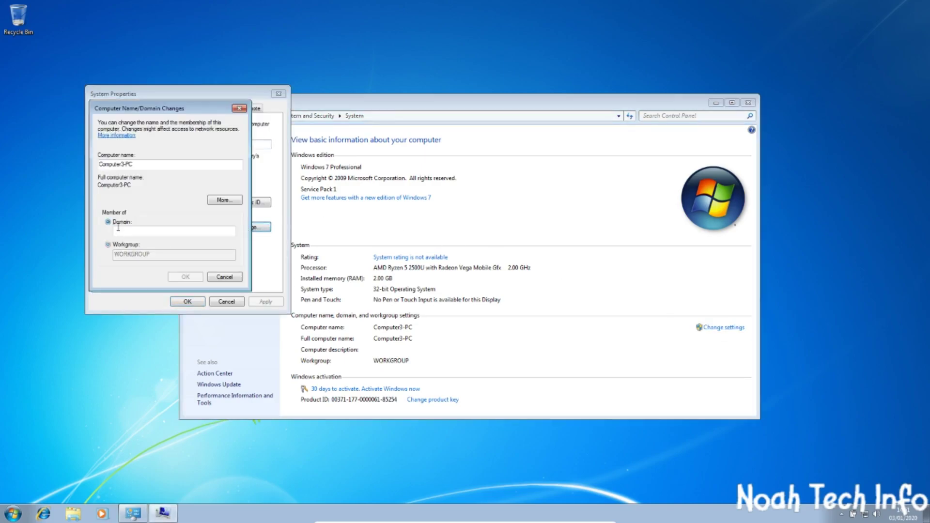
{"action": "left_click", "coordinate": [126, 231]}
{"action": "type", "text": "noahtechinfo.lo"}
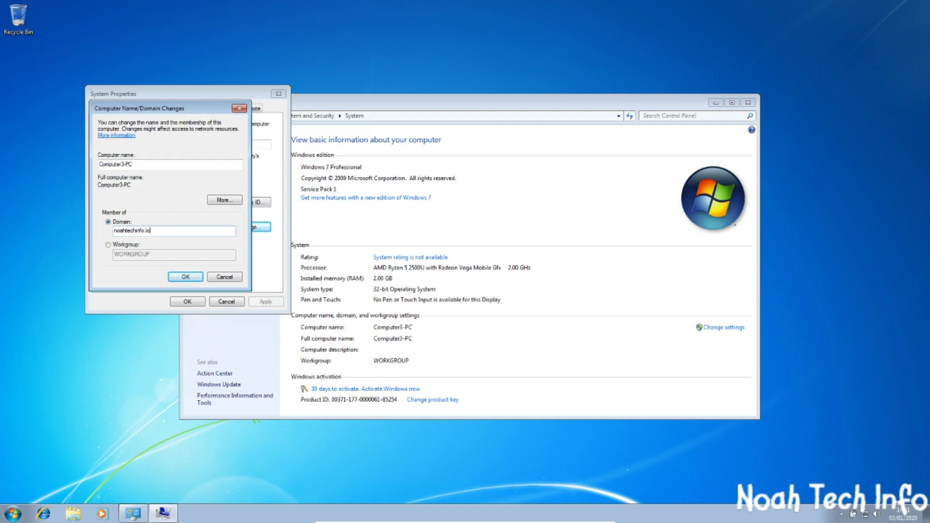
{"action": "type", "text": "acl"}
{"action": "left_click", "coordinate": [185, 277]}
Authorize the domain join with the Administrator account and its password
{"action": "left_click", "coordinate": [151, 187]}
{"action": "type", "text": "Adm"}
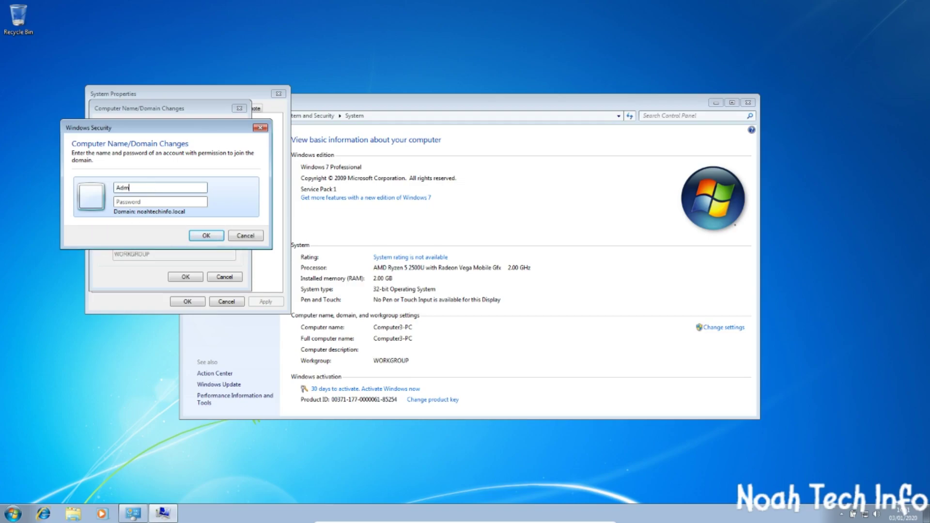
{"action": "type", "text": "inistrator"}
{"action": "key", "text": "Tab"}
{"action": "type", "text": "P@ssw0rd"}
{"action": "key", "text": "Return"}
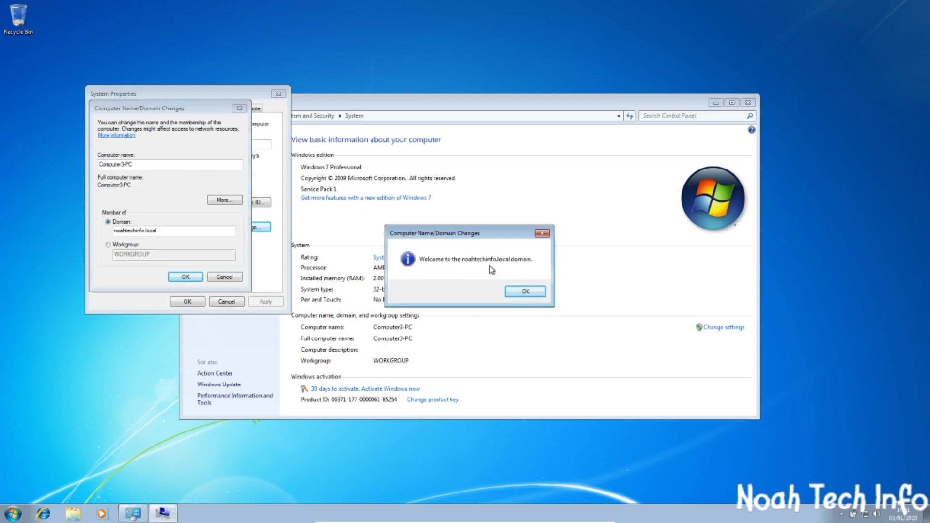
Acknowledge the welcome and restart notices, close System Properties, and restart the computer now
{"action": "left_click", "coordinate": [526, 293]}
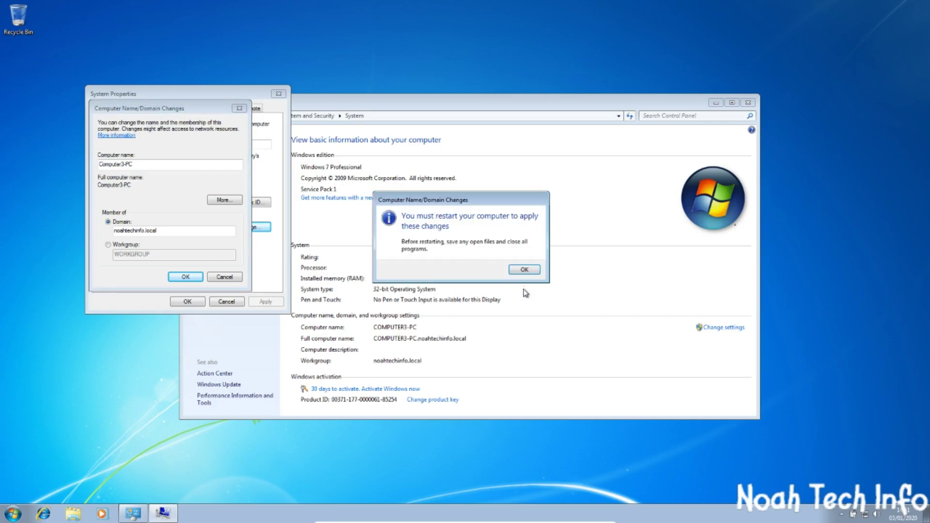
{"action": "left_click", "coordinate": [523, 270]}
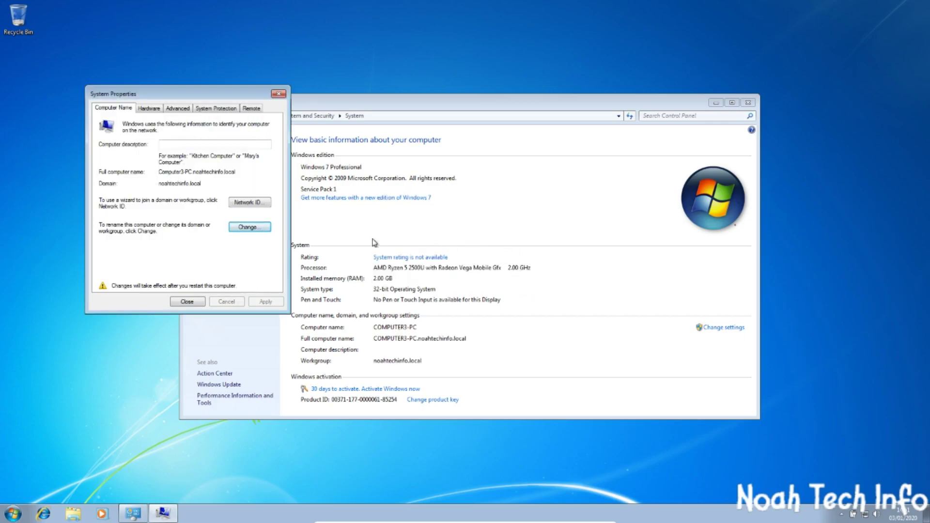
{"action": "left_click", "coordinate": [189, 301]}
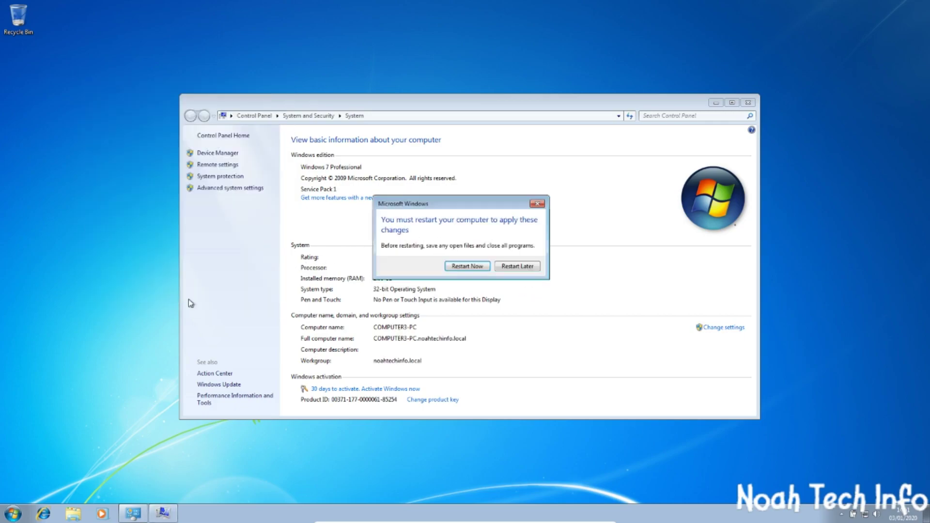
{"action": "left_click", "coordinate": [476, 267]}
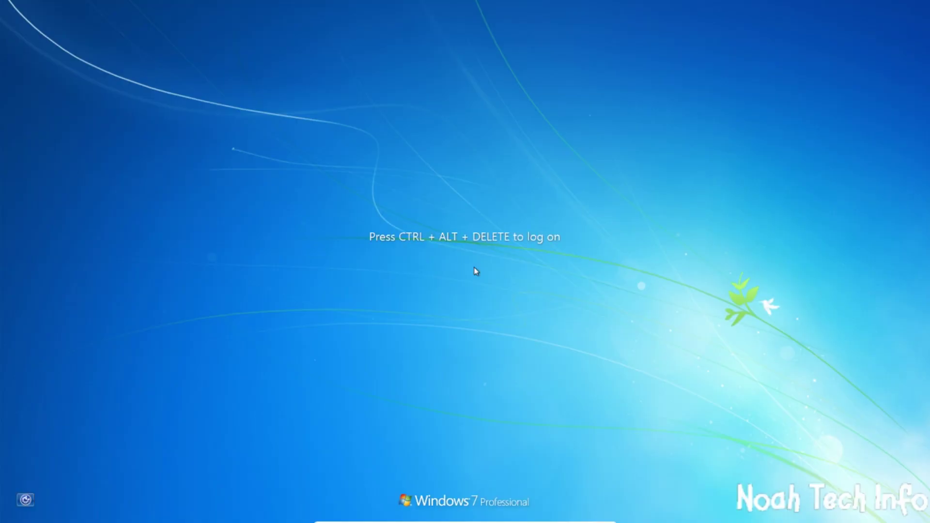
Begin logon with Ctrl+Alt+Delete and choose to sign in as a different domain user
{"action": "key", "text": "ctrl+alt+Delete"}
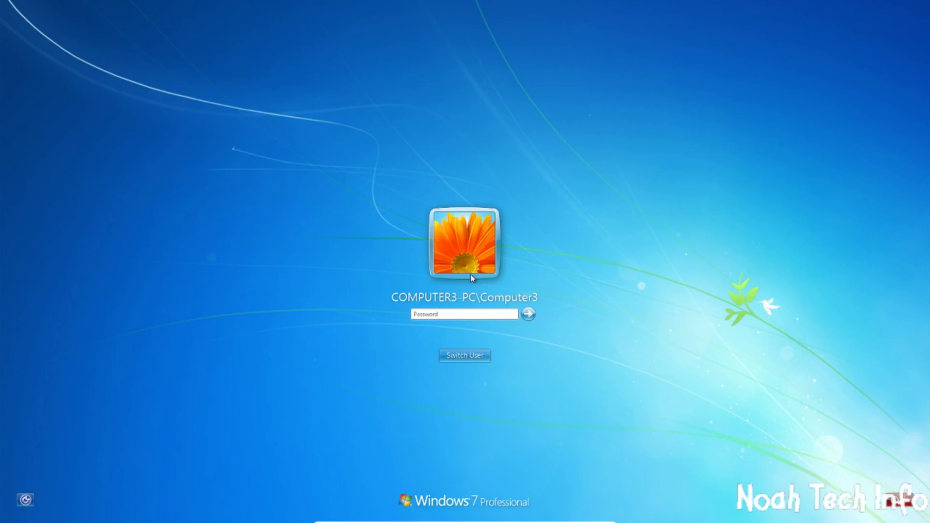
{"action": "left_click", "coordinate": [455, 356]}
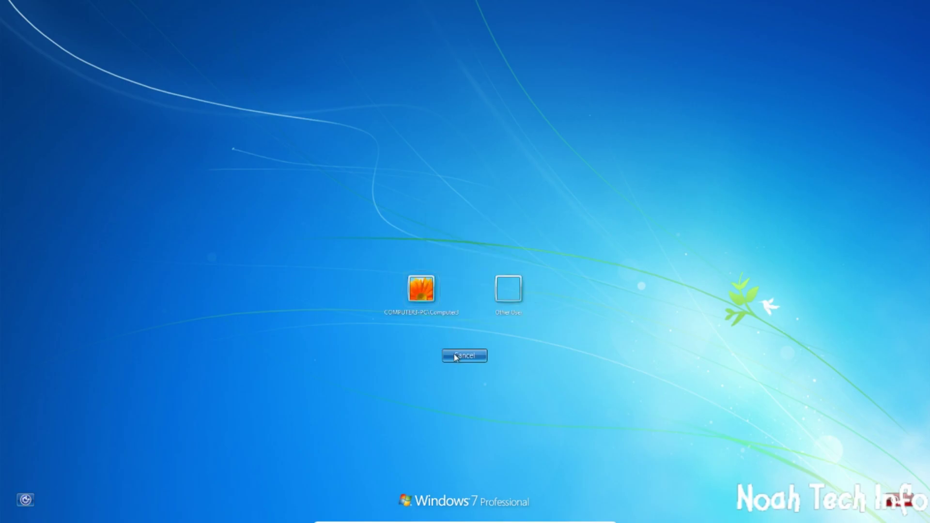
{"action": "left_click", "coordinate": [507, 290]}
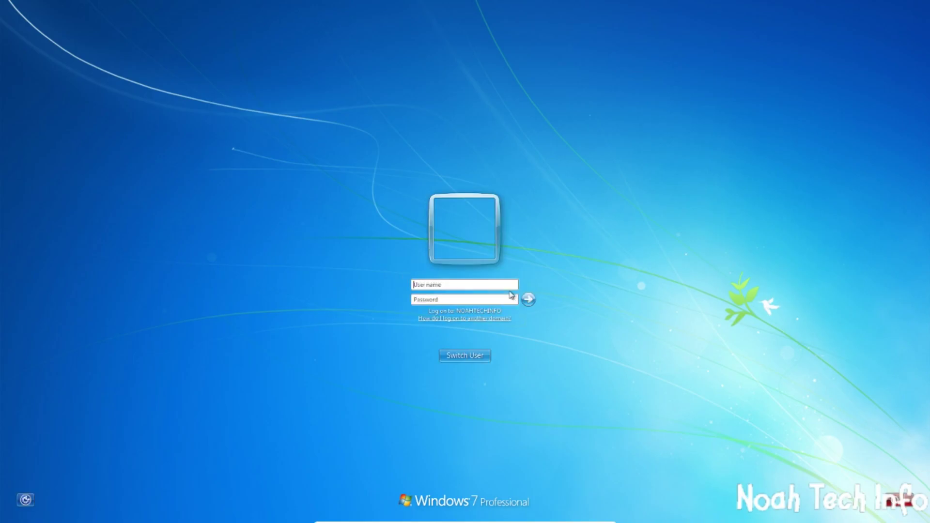
{"action": "left_click", "coordinate": [440, 283]}
Log on as noahtechinfo\Administrator with the domain administrator password
{"action": "type", "text": "noahtechi"}
{"action": "type", "text": "nfo/"}
{"action": "key", "text": "BackSpace"}
{"action": "key", "text": "BackSpace"}
{"action": "key", "text": "BackSpace"}
{"action": "key", "text": "BackSpace"}
{"action": "key", "text": "BackSpace"}
{"action": "key", "text": "BackSpace"}
{"action": "key", "text": "BackSpace"}
{"action": "key", "text": "BackSpace"}
{"action": "key", "text": "BackSpace"}
{"action": "key", "text": "BackSpace"}
{"action": "key", "text": "BackSpace"}
{"action": "key", "text": "BackSpace"}
{"action": "key", "text": "BackSpace"}
{"action": "type", "text": "/ad"}
{"action": "key", "text": "BackSpace"}
{"action": "key", "text": "BackSpace"}
{"action": "key", "text": "BackSpace"}
{"action": "type", "text": "/noaht"}
{"action": "key", "text": "BackSpace"}
{"action": "key", "text": "BackSpace"}
{"action": "key", "text": "BackSpace"}
{"action": "key", "text": "BackSpace"}
{"action": "key", "text": "BackSpace"}
{"action": "key", "text": "BackSpace"}
{"action": "type", "text": "noahteh"}
{"action": "key", "text": "BackSpace"}
{"action": "type", "text": "ch"}
{"action": "type", "text": "in"}
{"action": "type", "text": "fo"}
{"action": "type", "text": "/"}
{"action": "type", "text": "\\"}
{"action": "key", "text": "BackSpace"}
{"action": "type", "text": "\\Administrator********"}
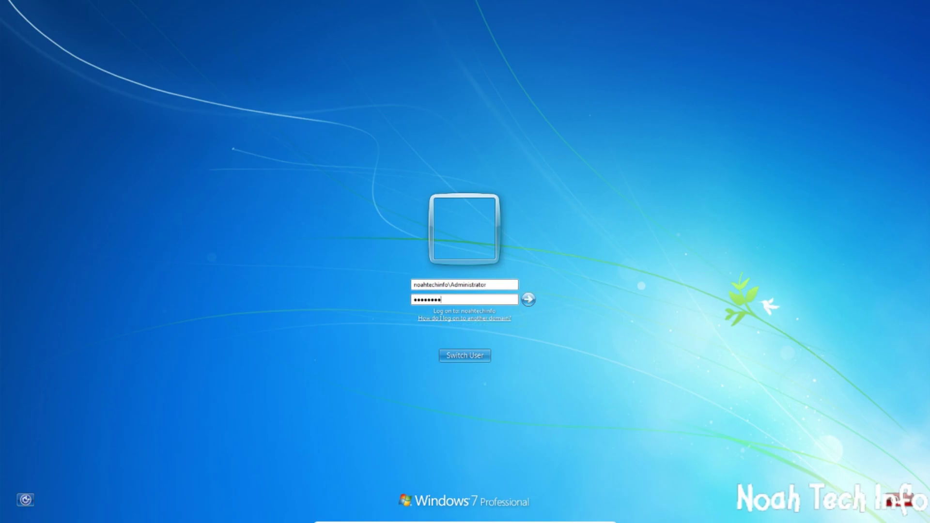
{"action": "key", "text": "Return"}
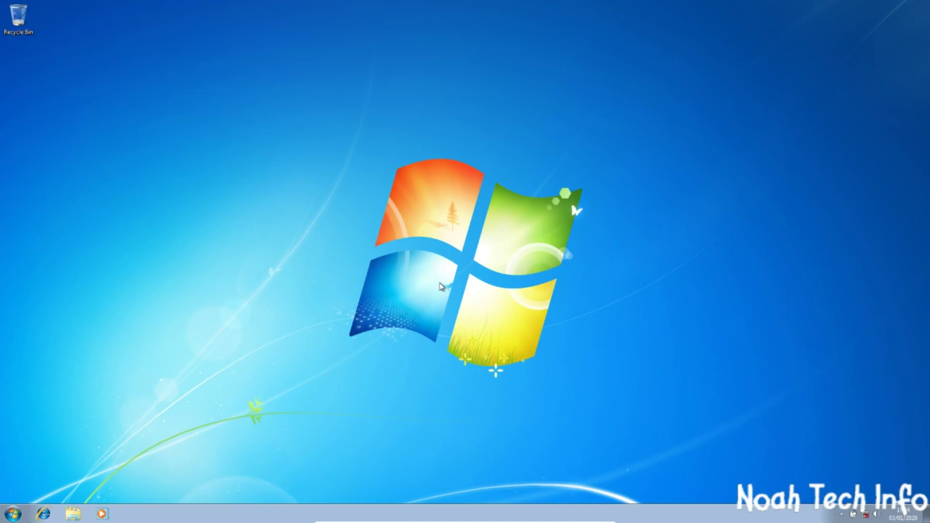
Open the Computer's System page to confirm membership in the noahtechinfo.local domain
{"action": "left_click", "coordinate": [14, 515]}
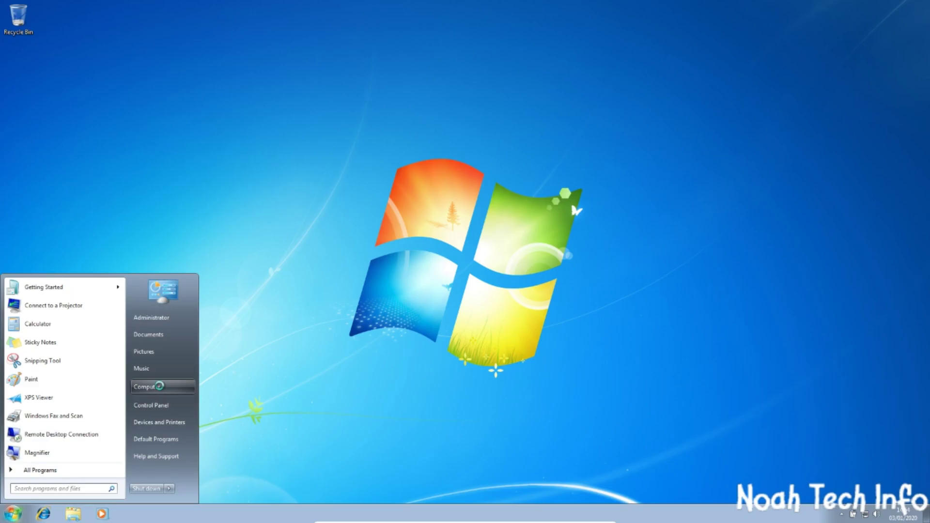
{"action": "right_click", "coordinate": [159, 386]}
{"action": "left_click", "coordinate": [184, 468]}
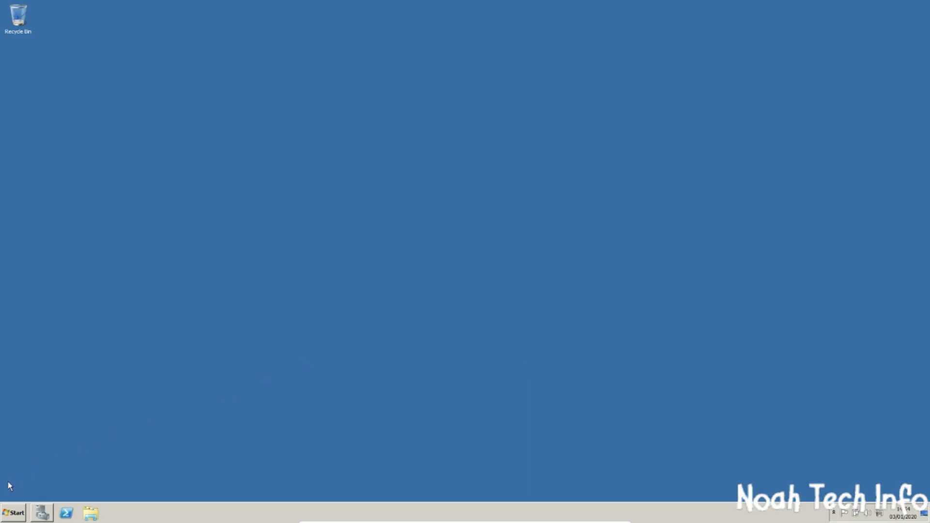
Launch Active Directory Users and Computers and select COMPUTER3 in the Computers container
{"action": "left_click", "coordinate": [14, 513]}
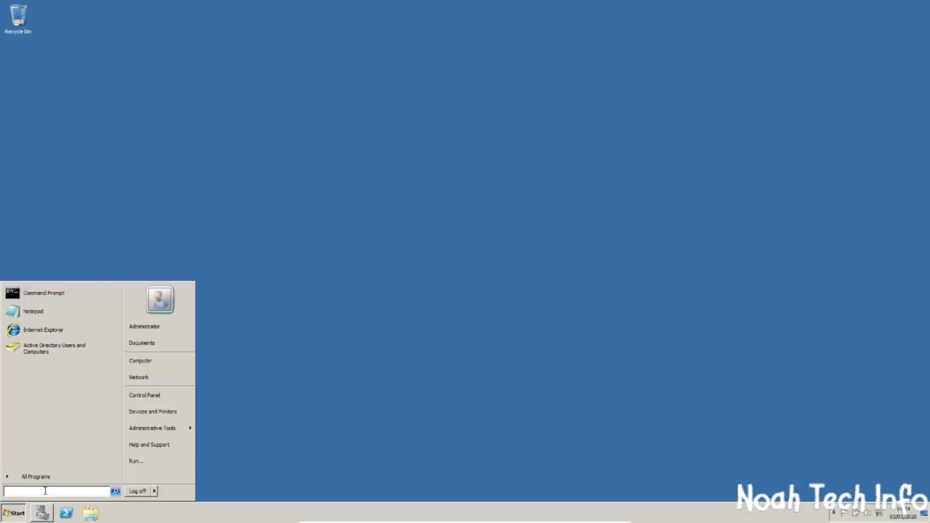
{"action": "left_click", "coordinate": [22, 347]}
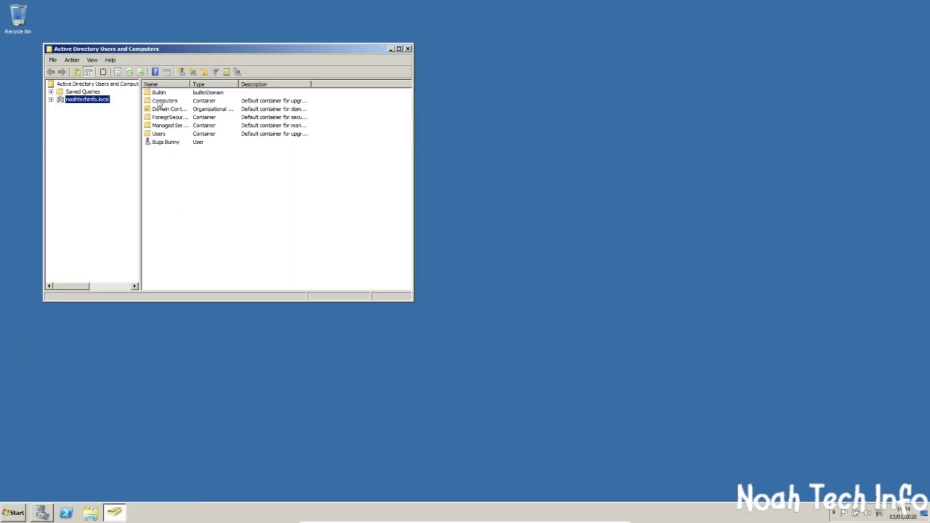
{"action": "double_click", "coordinate": [161, 101]}
{"action": "left_click", "coordinate": [166, 95]}
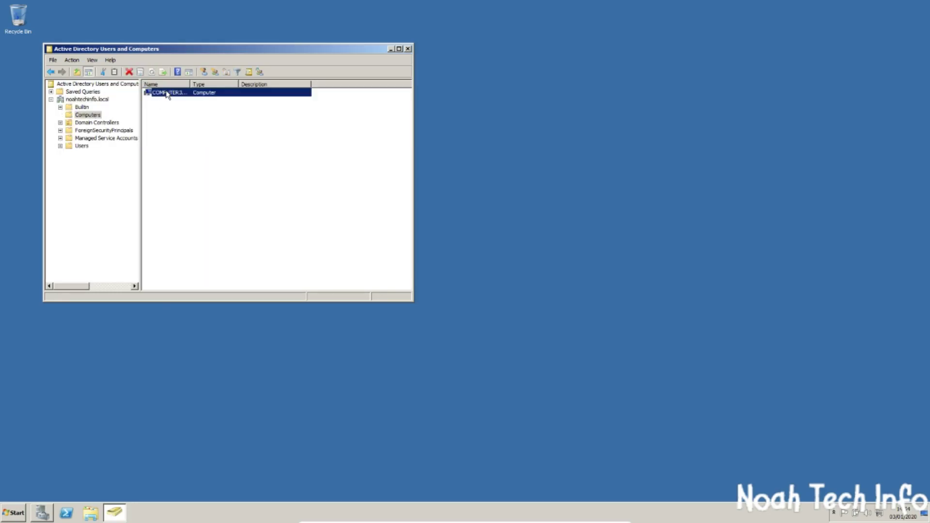
Open COMPUTER3's properties and review its Operating System and Member Of tabs
{"action": "right_click", "coordinate": [174, 98]}
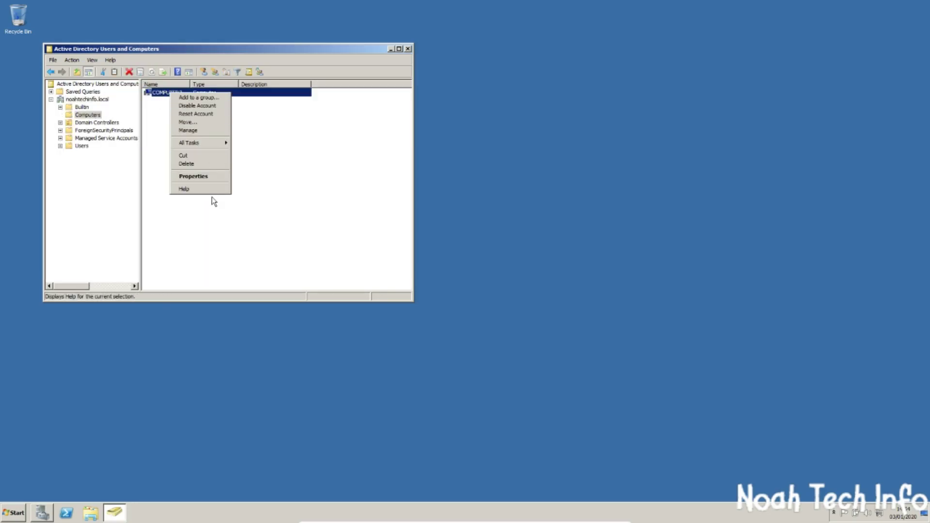
{"action": "left_click", "coordinate": [213, 176]}
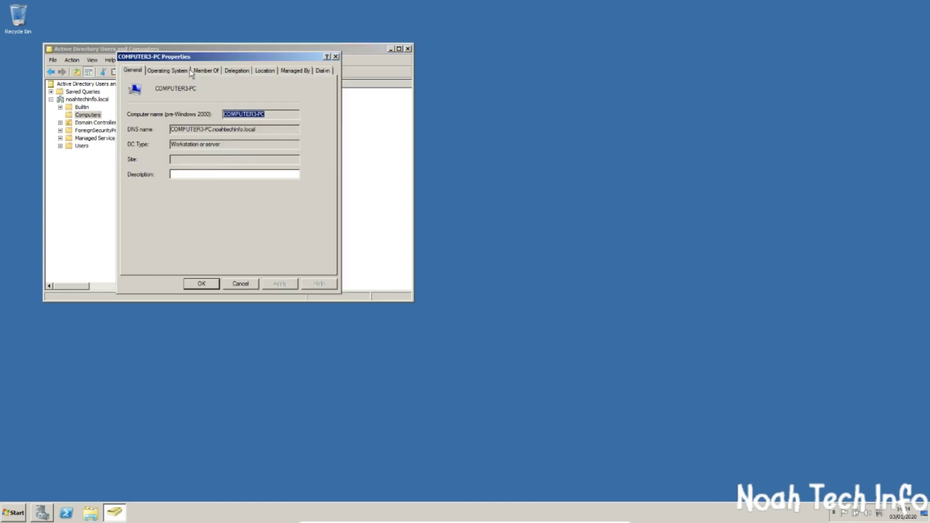
{"action": "left_click", "coordinate": [167, 71]}
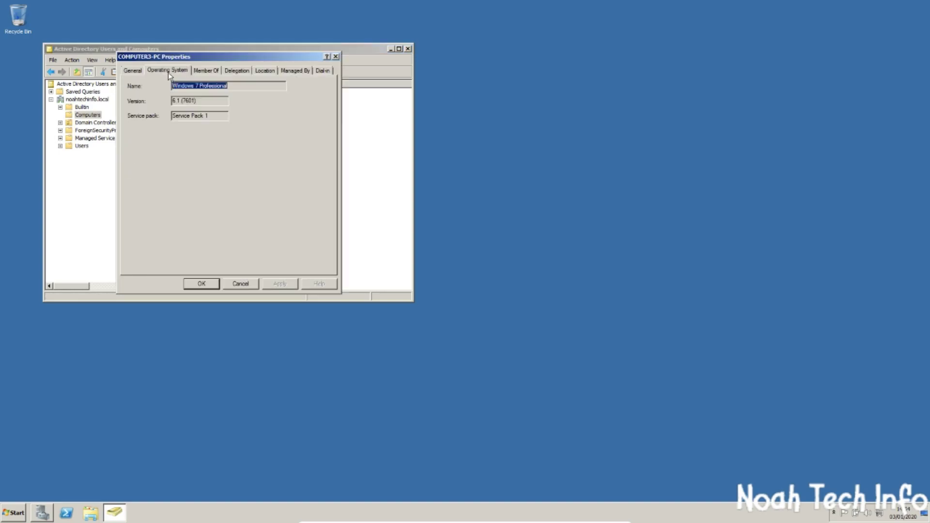
{"action": "left_click", "coordinate": [209, 73]}
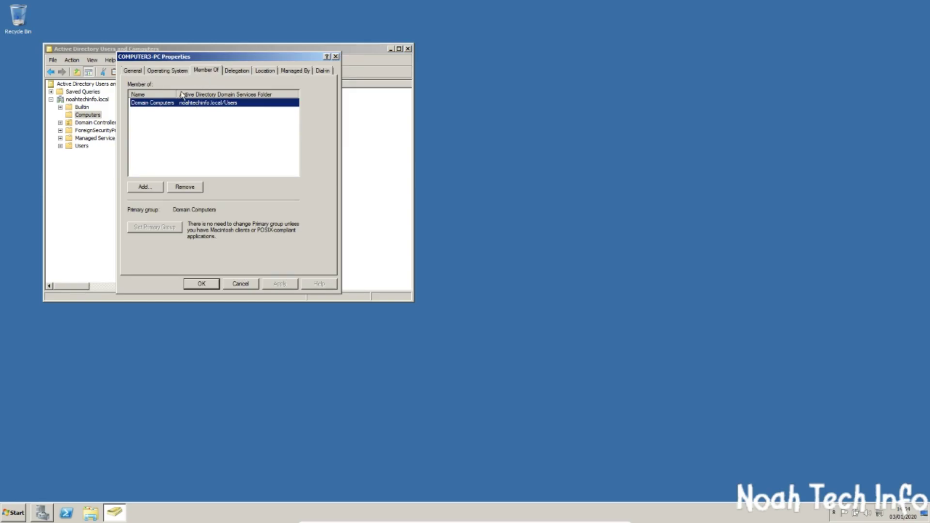
{"action": "left_click", "coordinate": [131, 71]}
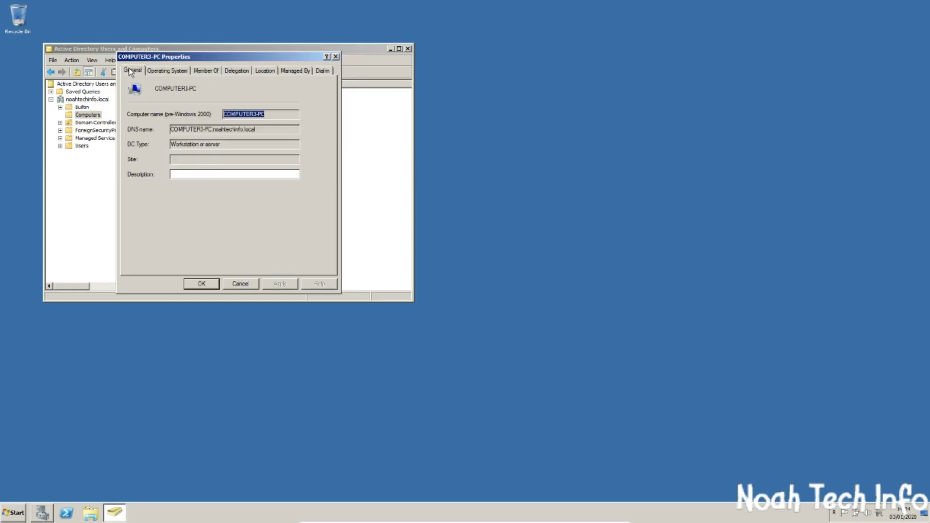
{"action": "left_click", "coordinate": [194, 72]}
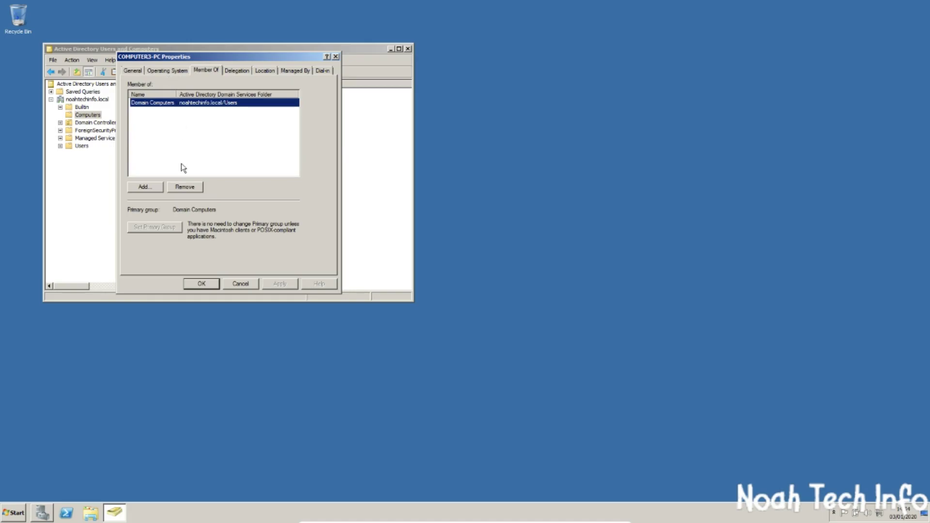
Add COMPUTER3-PC to the Users group and save its properties
{"action": "left_click", "coordinate": [146, 187]}
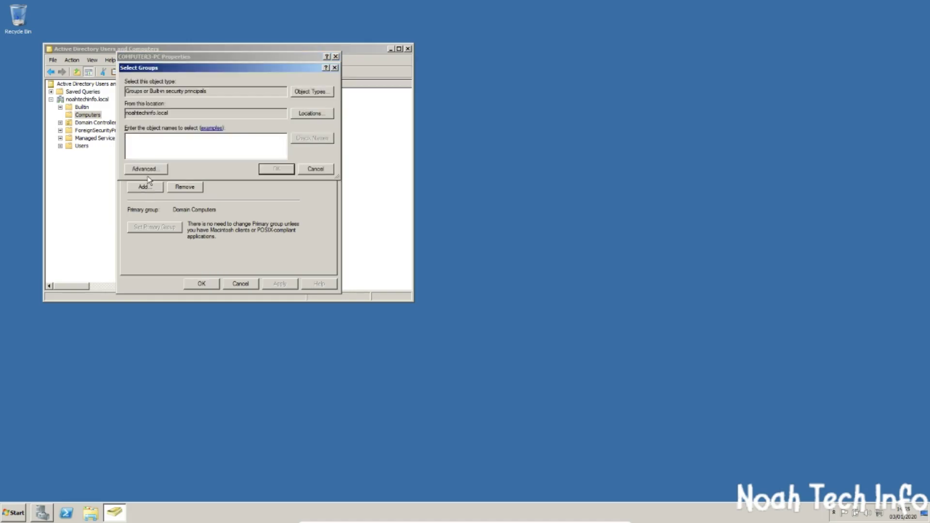
{"action": "type", "text": "Users"}
{"action": "left_click", "coordinate": [279, 168]}
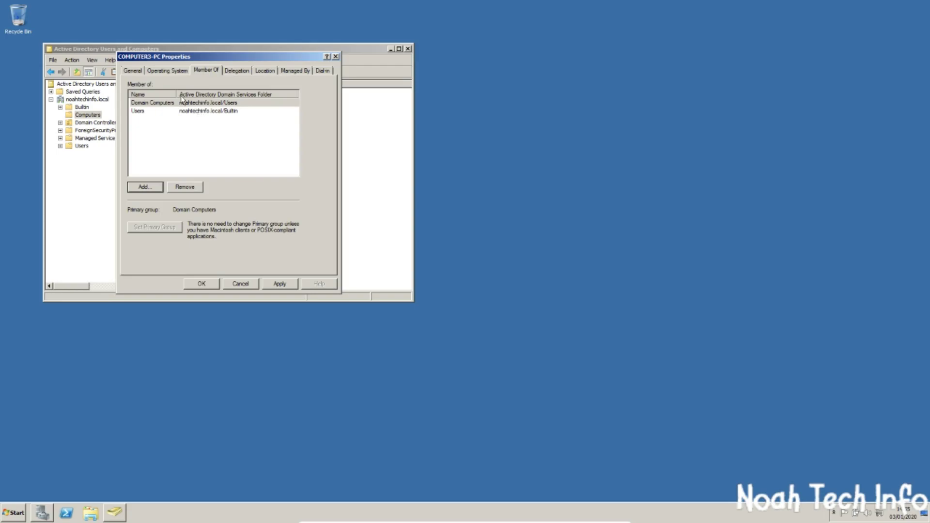
{"action": "left_click", "coordinate": [133, 71]}
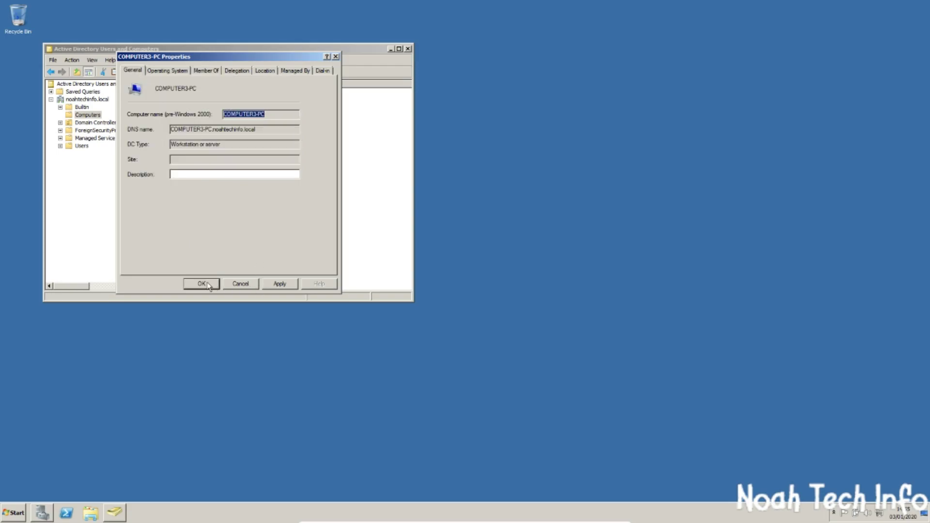
{"action": "left_click", "coordinate": [210, 284]}
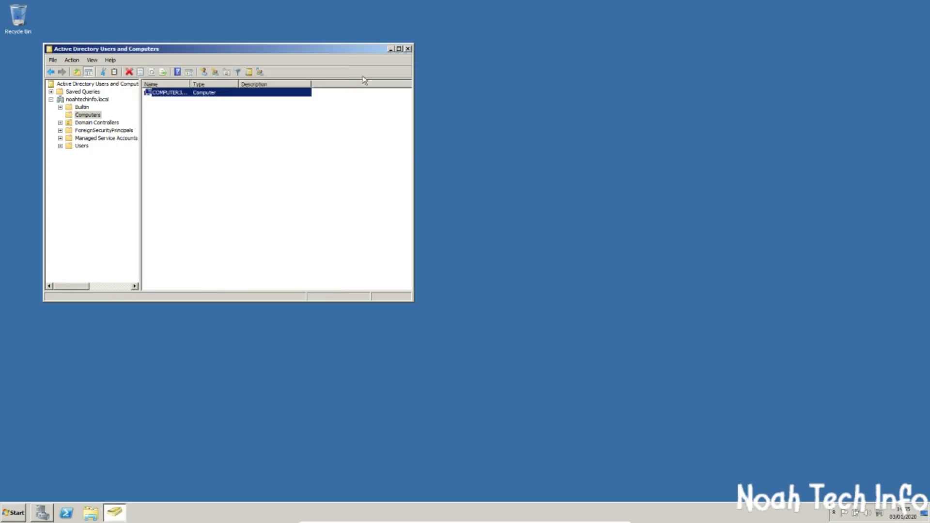
{"action": "left_click", "coordinate": [408, 49]}
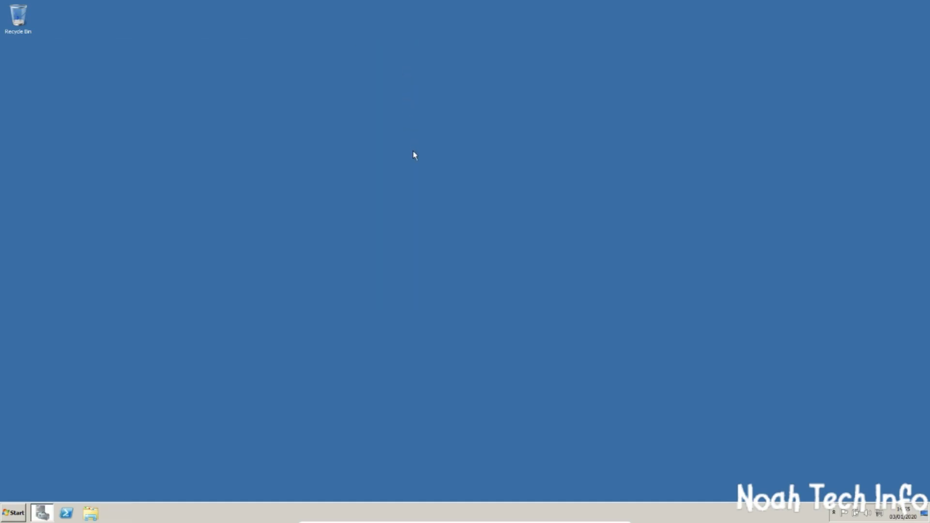